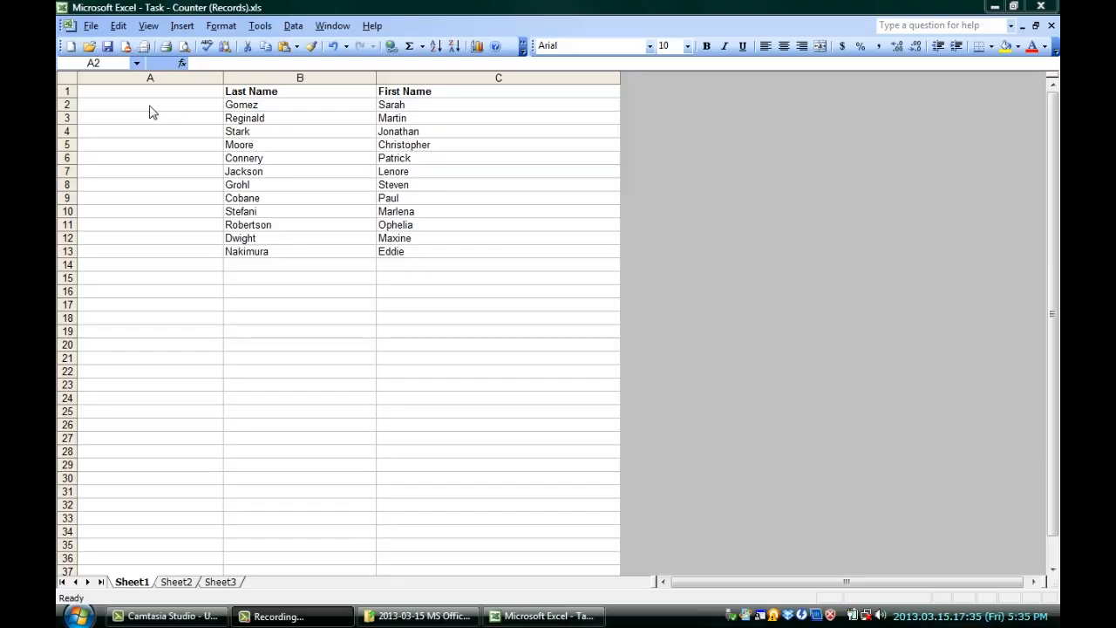
- Enter the counter formula =ROW()-1 in cell A2 so Gomez is numbered 1
click(135, 104)
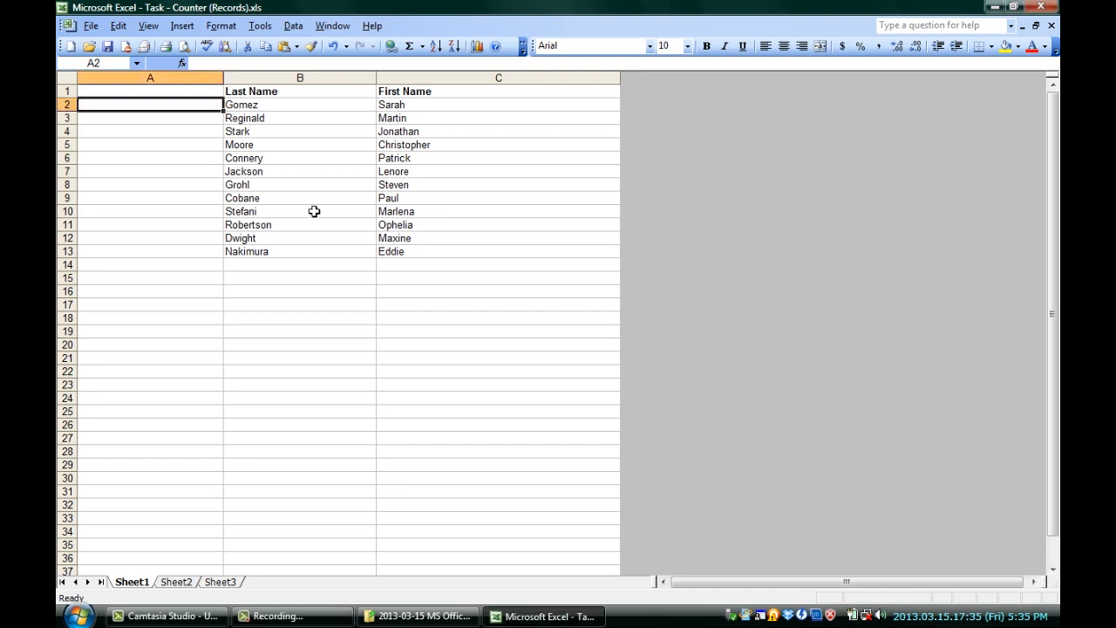
click(212, 64)
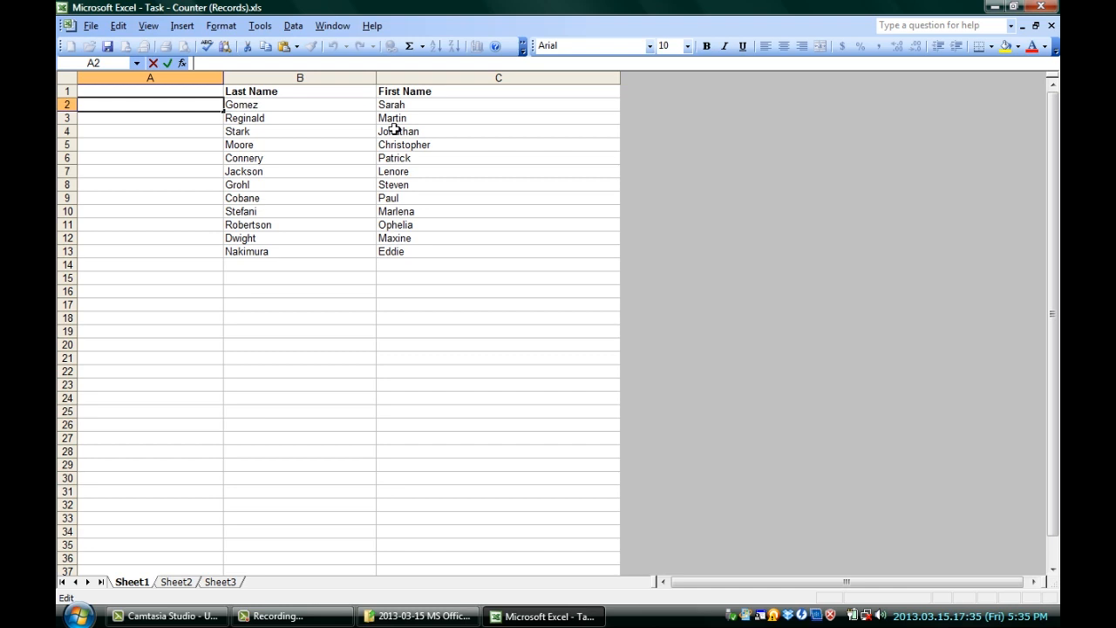
text(=ROW)
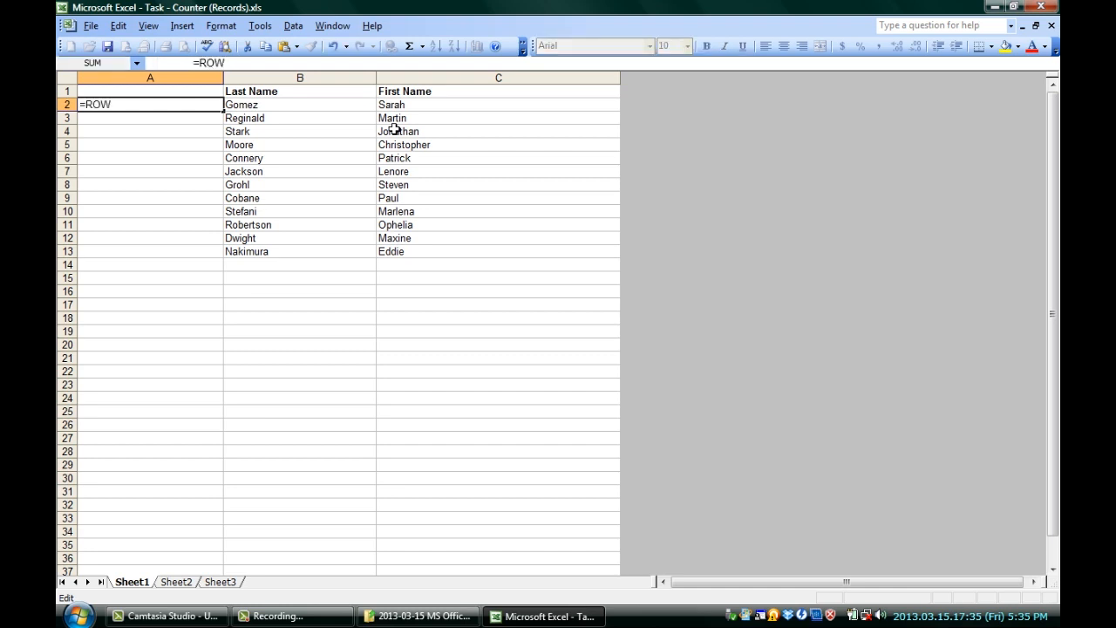
text(()
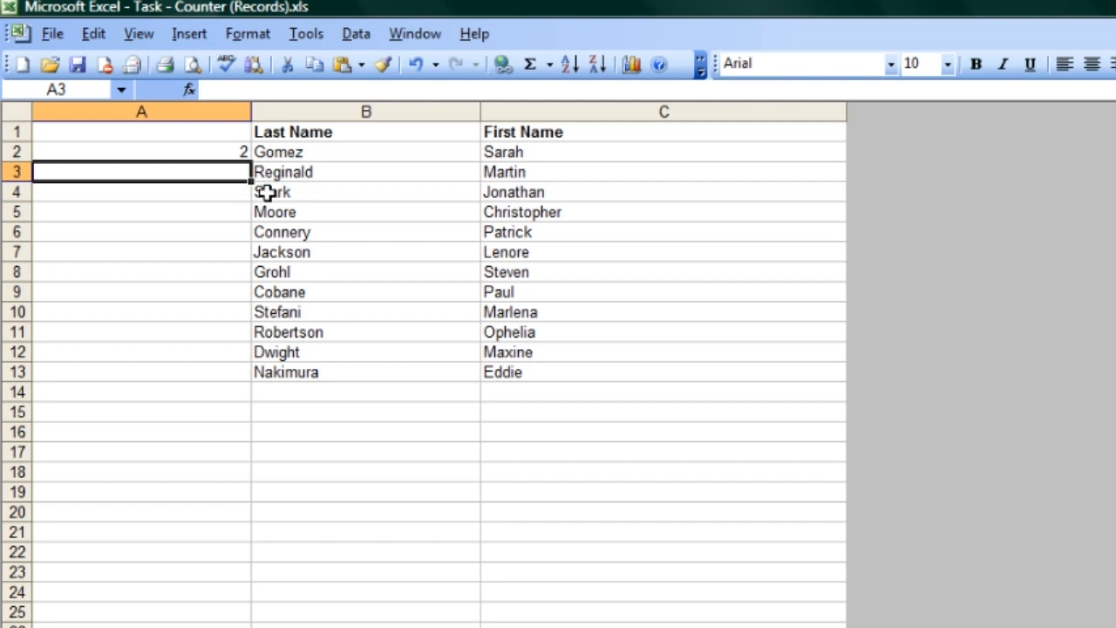
click(217, 153)
click(282, 88)
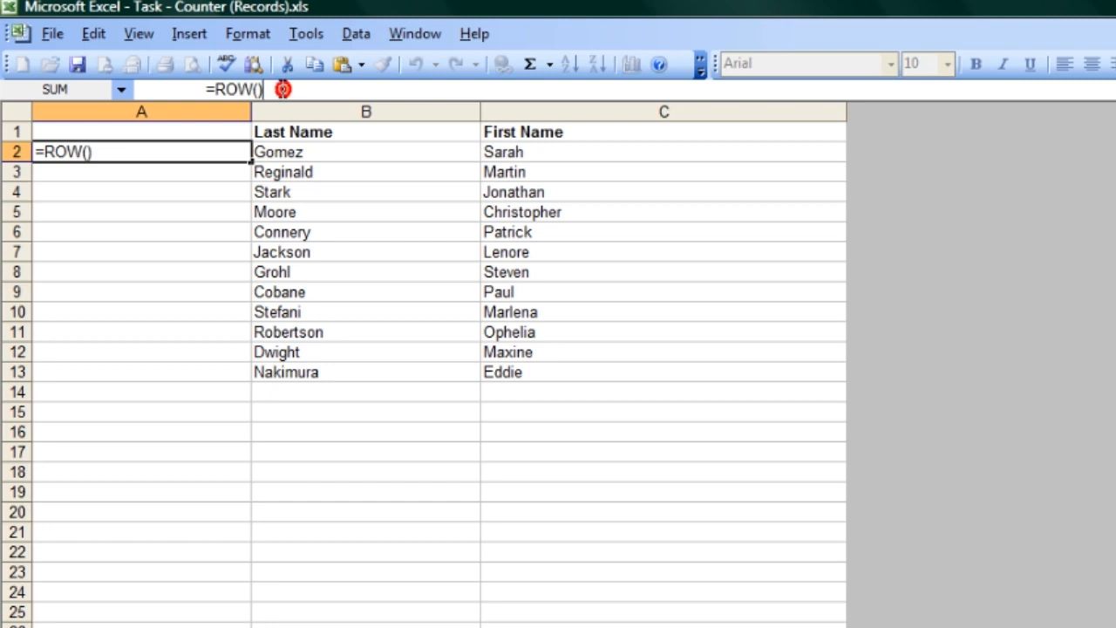
text(-1)
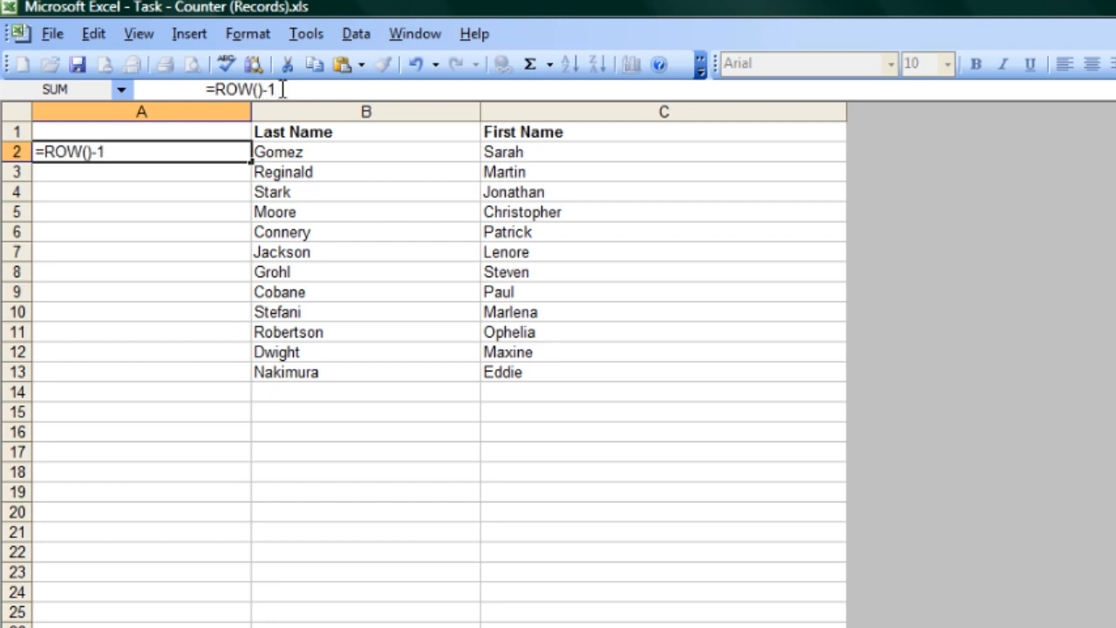
key(Return)
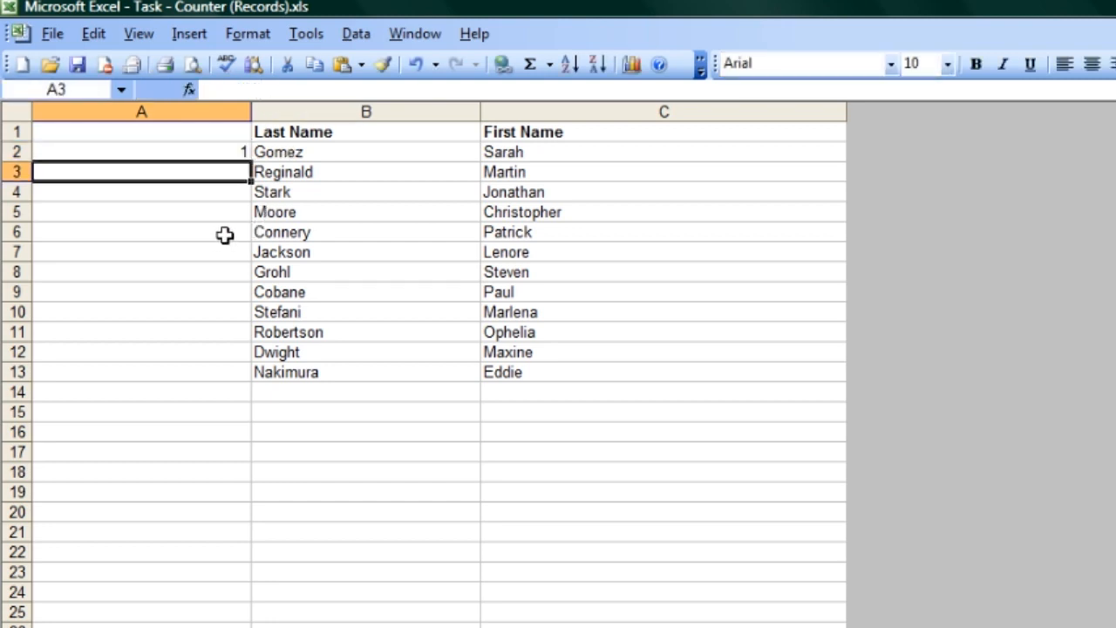
- Copy A2's =ROW()-1 formula down column A to the sheet's last row
click(208, 157)
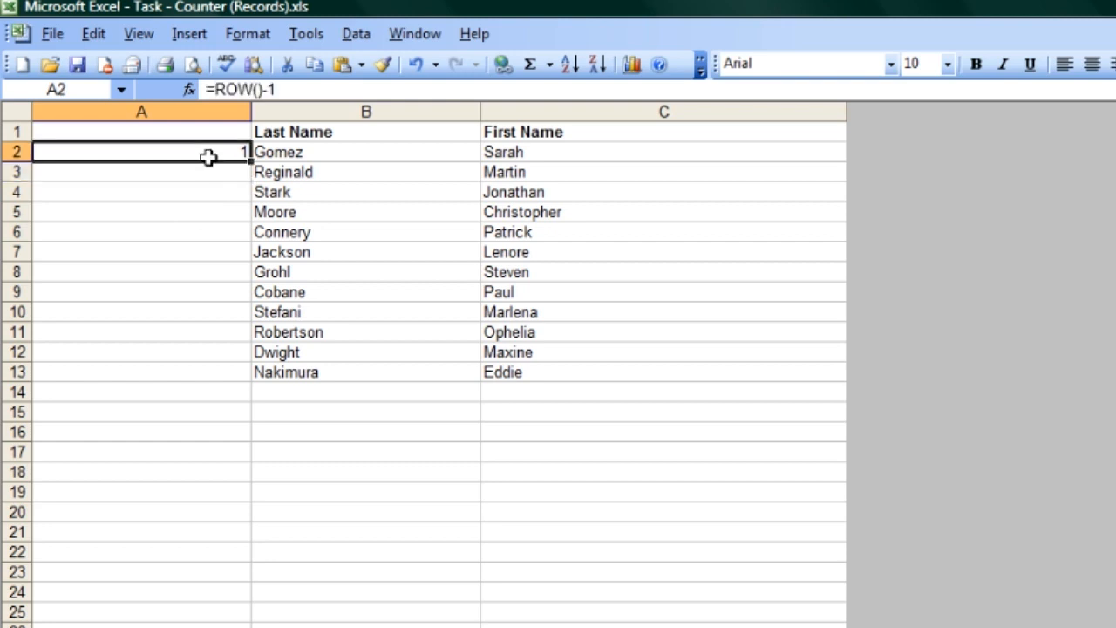
key(ctrl+c)
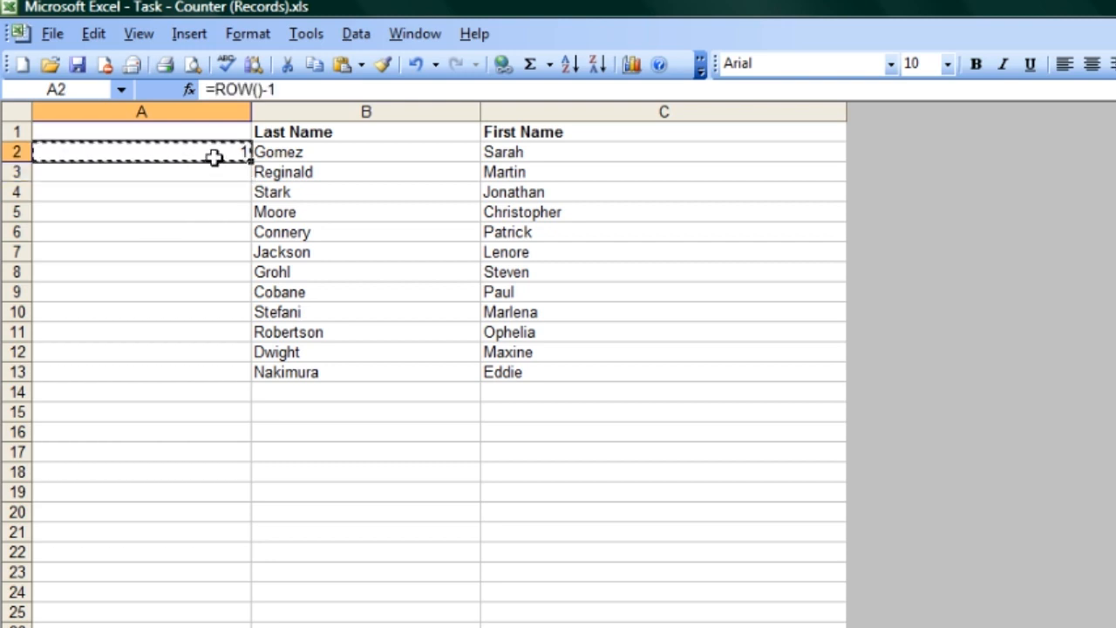
key(shift+Down)
key(shift+Down)
key(shift+Down)
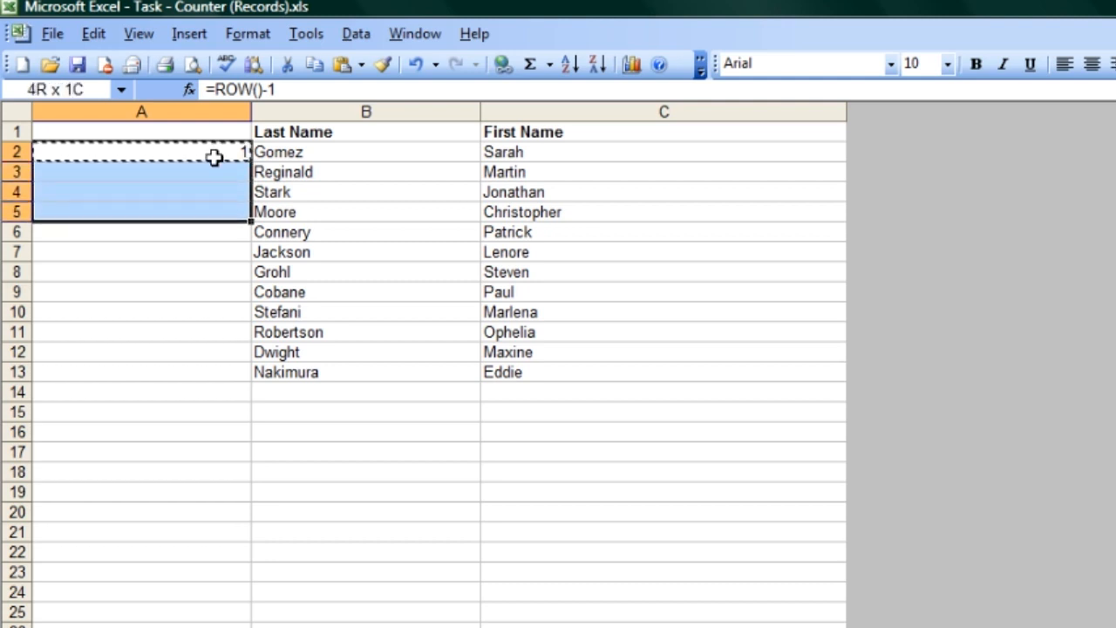
key(shift+Down)
key(shift+Down)
key(shift+Down)
key(shift+Down)
key(shift+Down)
key(shift+Down)
key(shift+Down)
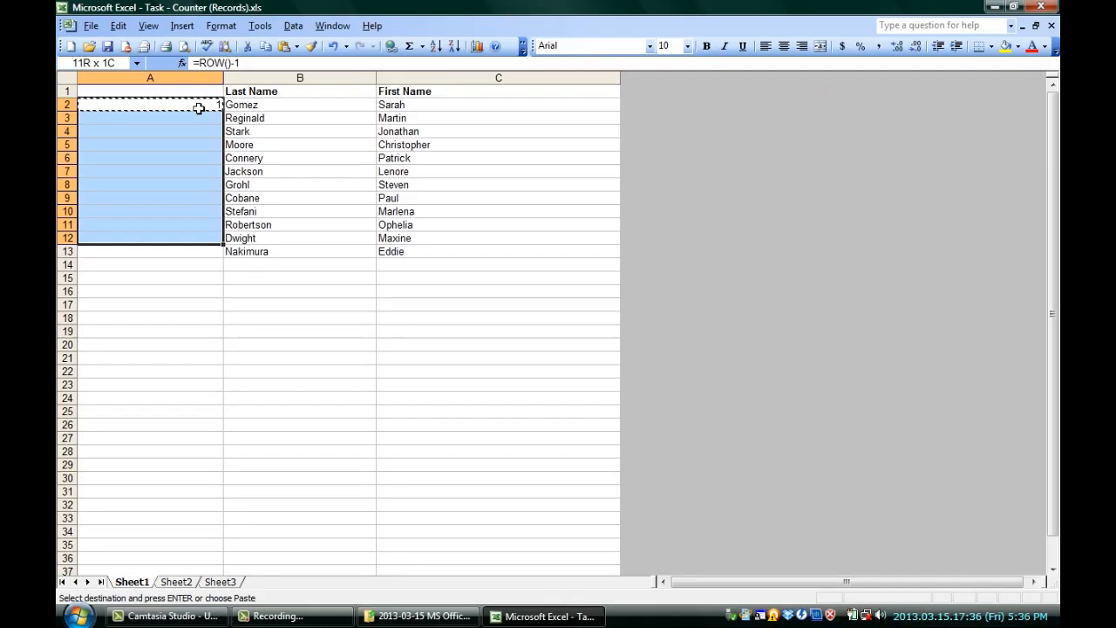
key(ctrl+shift+Down)
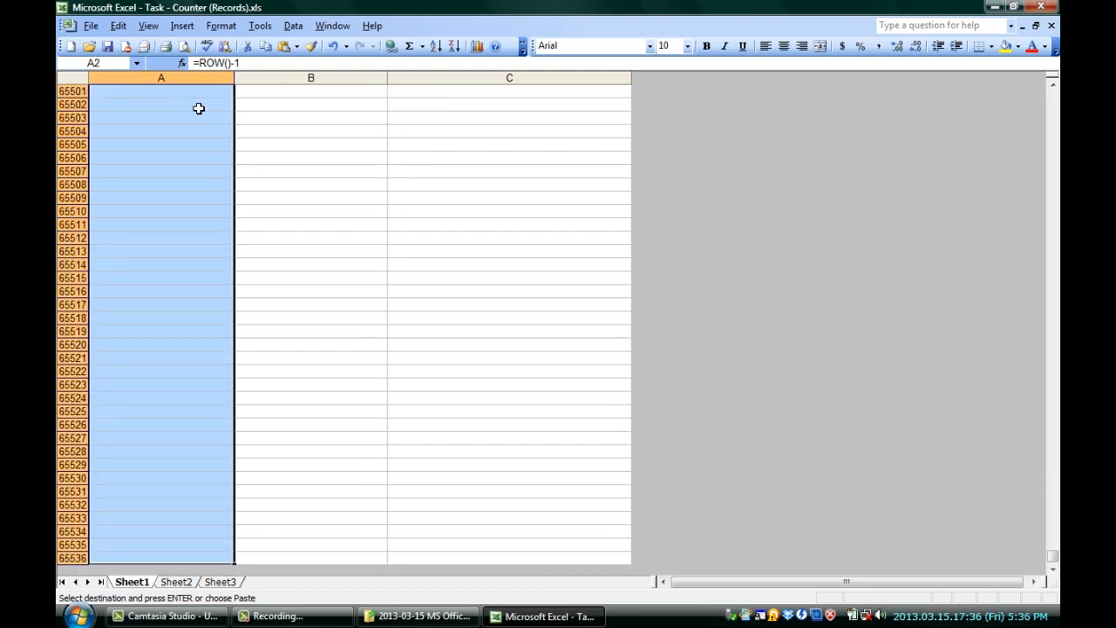
key(ctrl+v)
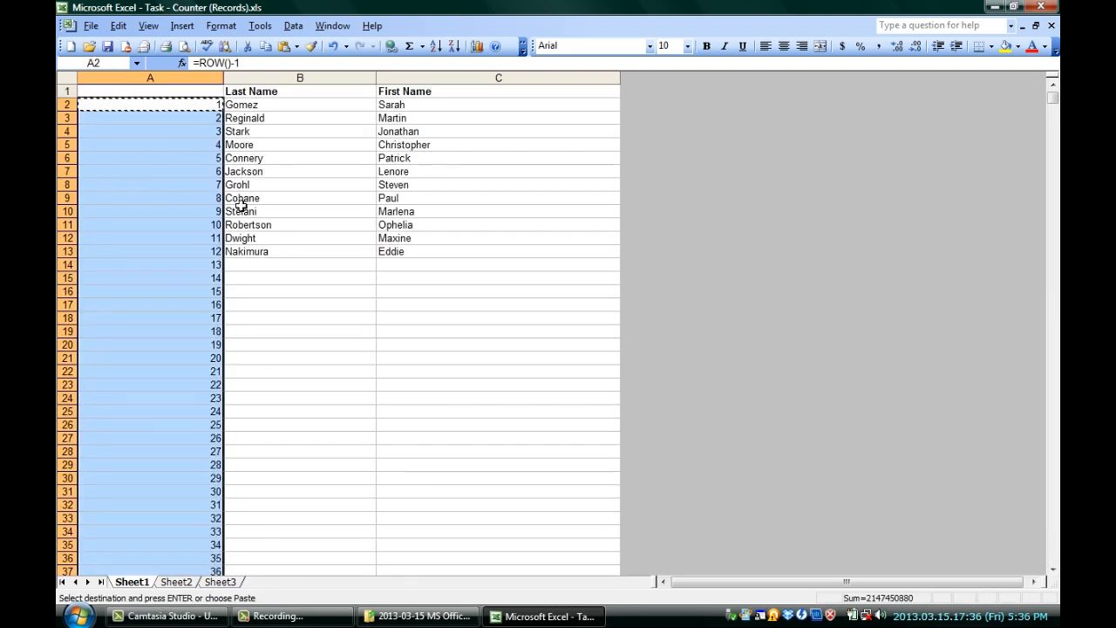
- Check the pasted counters in cells down column A, including A10 and A6
click(168, 118)
click(203, 211)
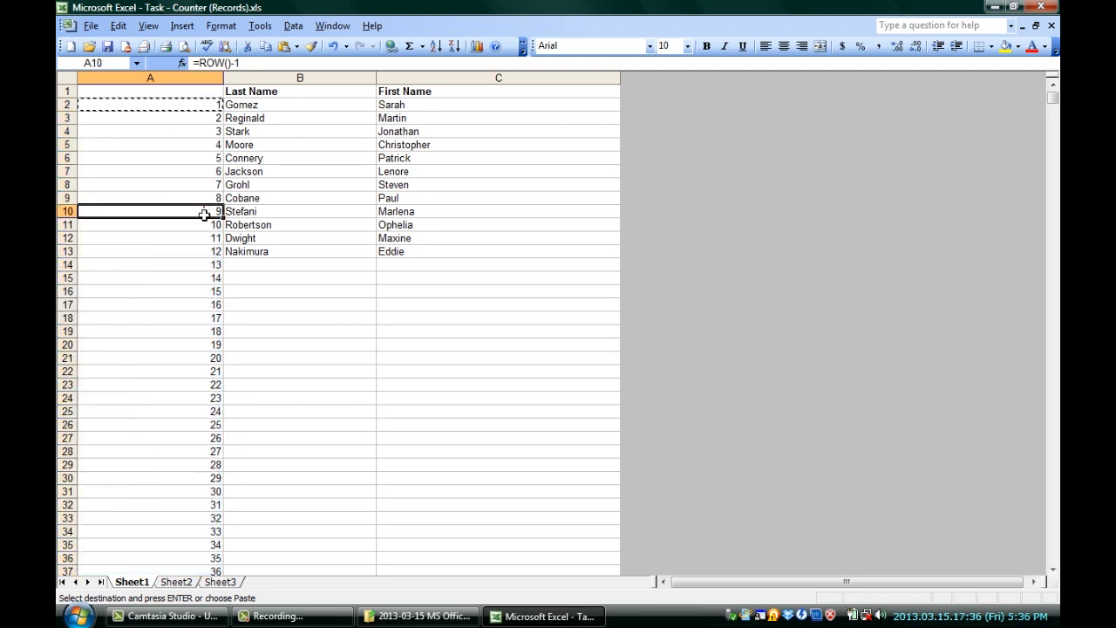
click(201, 265)
click(192, 317)
click(190, 359)
click(182, 305)
click(179, 208)
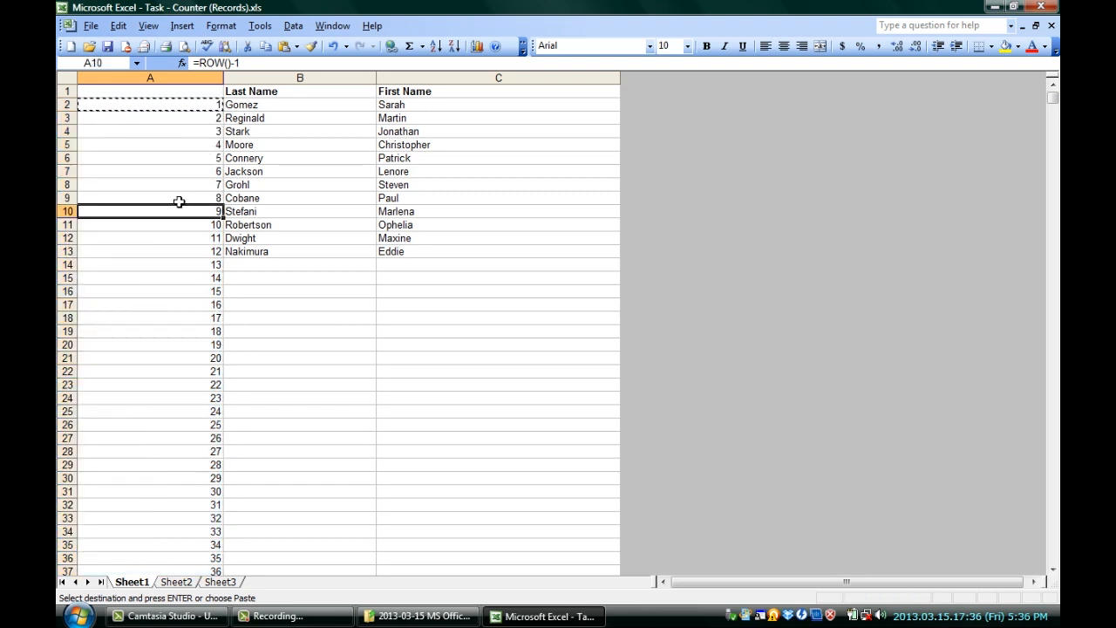
click(183, 158)
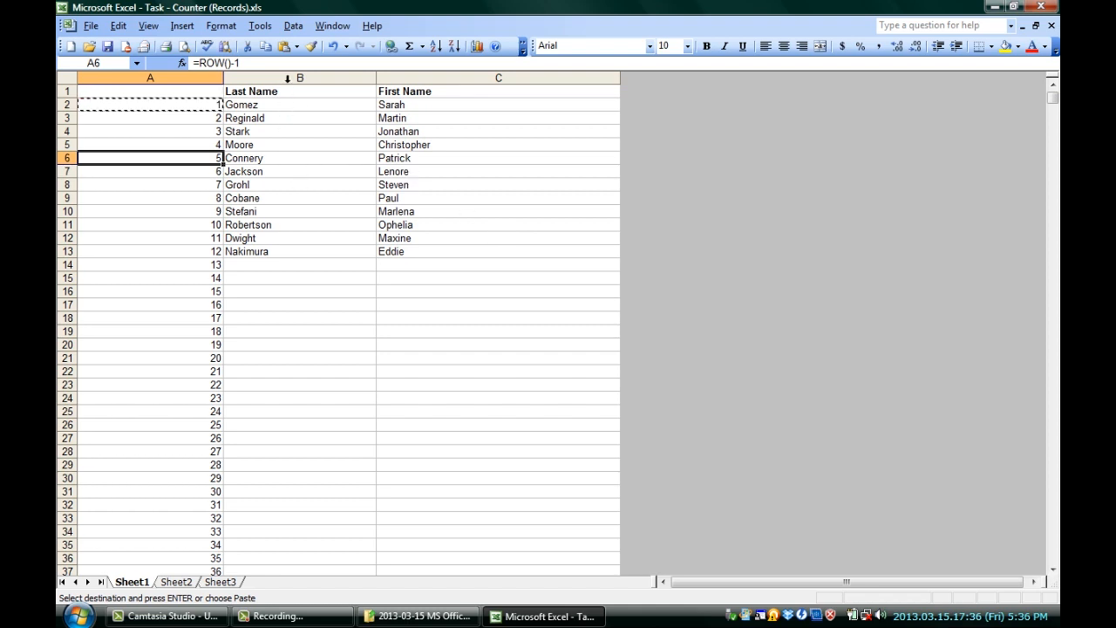
- Sort the records ascending by Last Name with a header row via Data > Sort
click(309, 92)
click(293, 25)
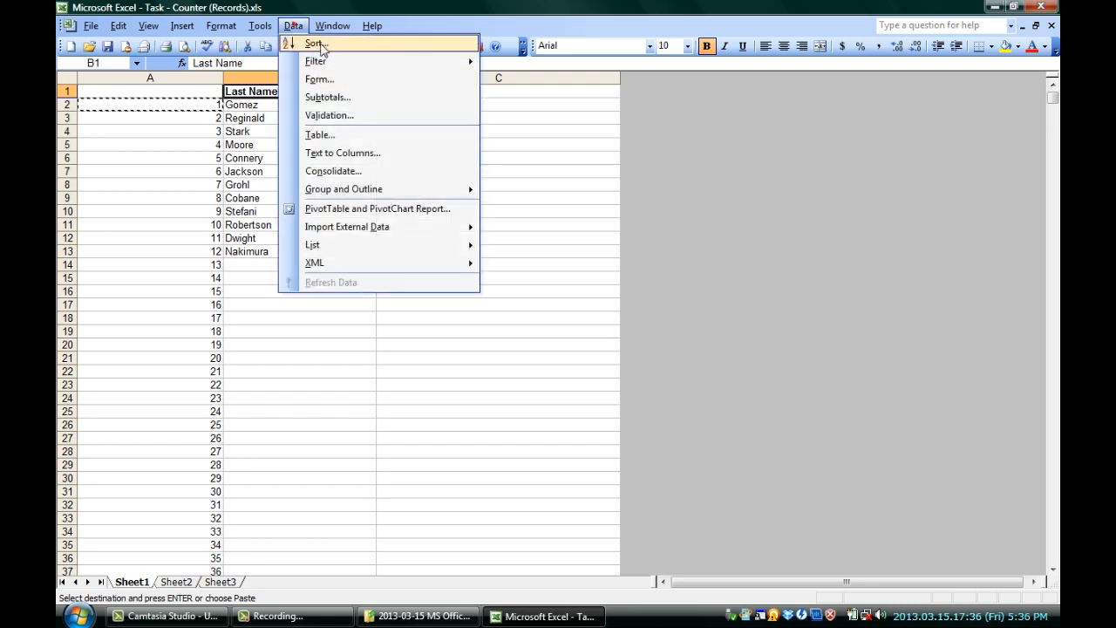
click(344, 56)
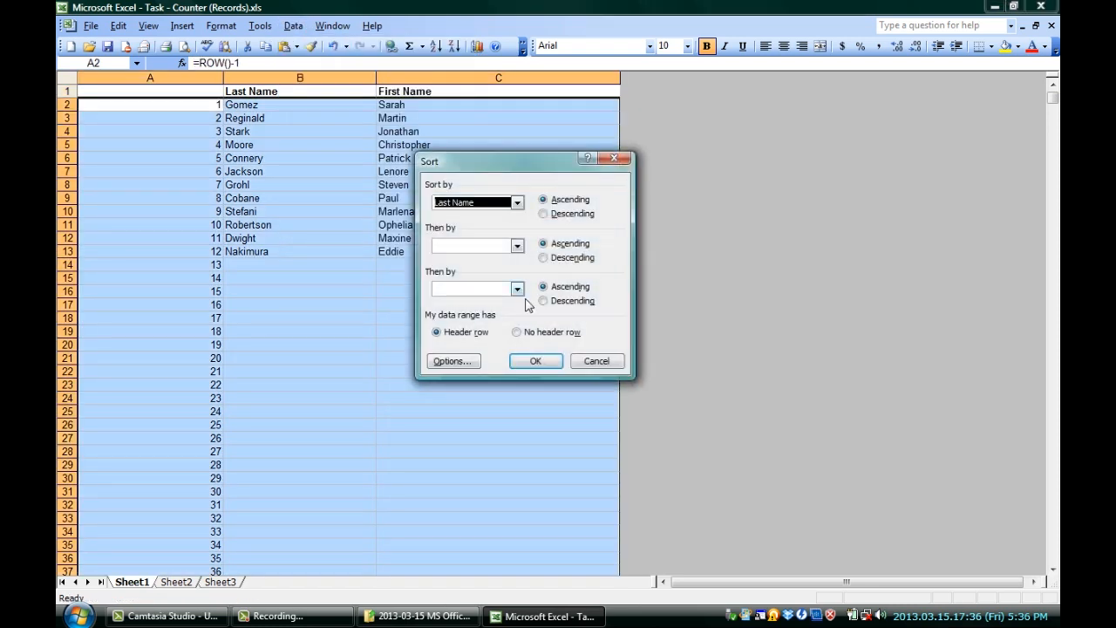
click(538, 361)
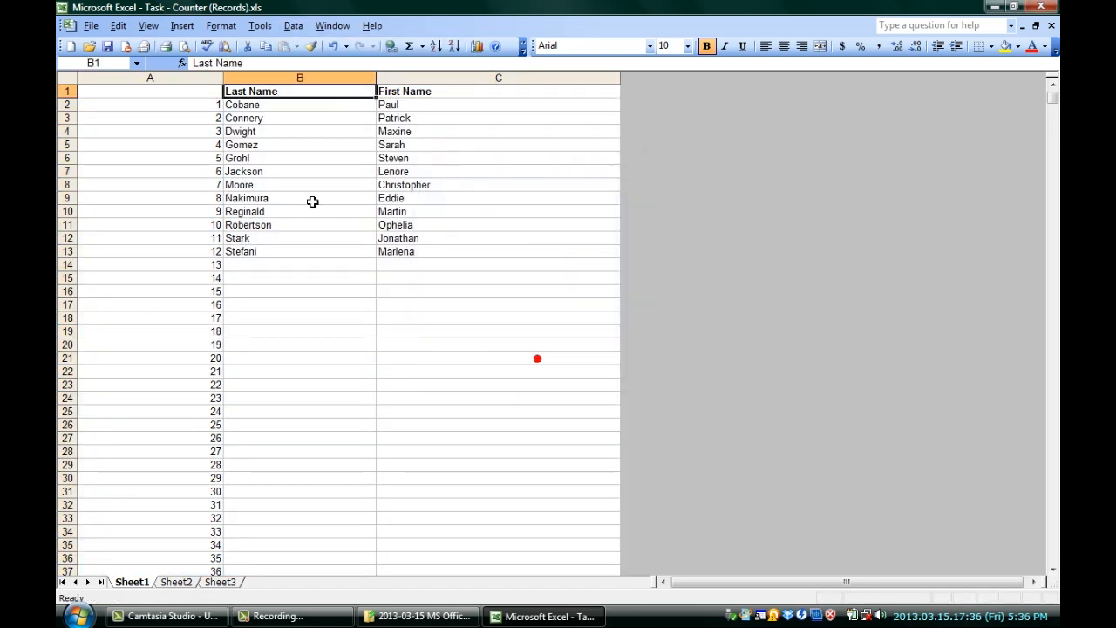
- Verify column A's counters still run 1, 2, 3 in order after the sort
key(Left)
key(Down)
key(Down)
key(Down)
key(Down)
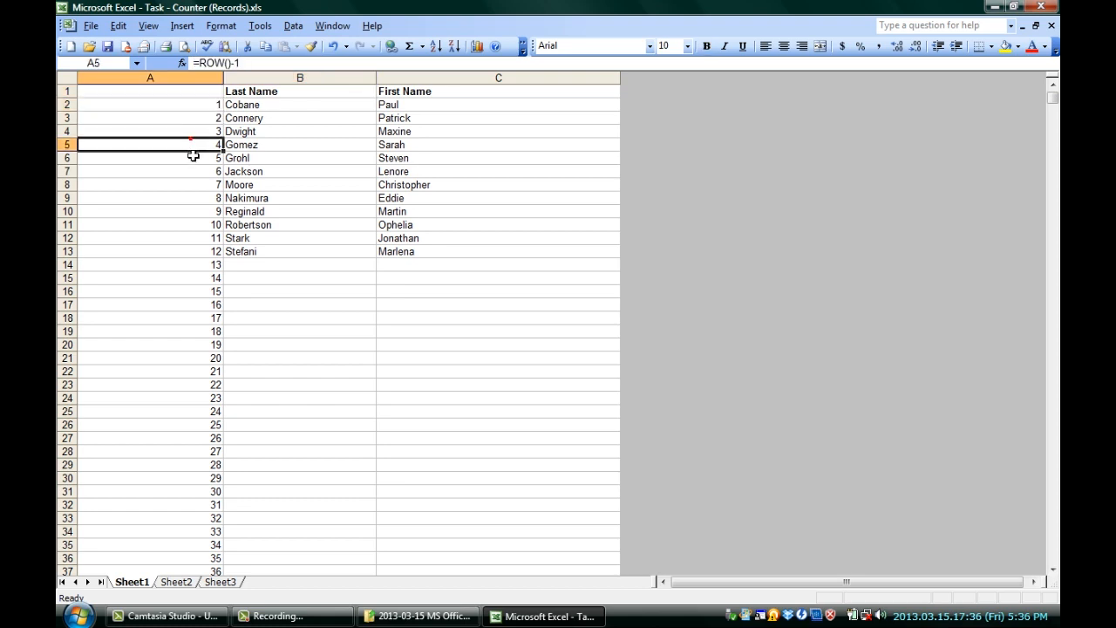
key(Down)
key(Down)
click(200, 182)
click(196, 212)
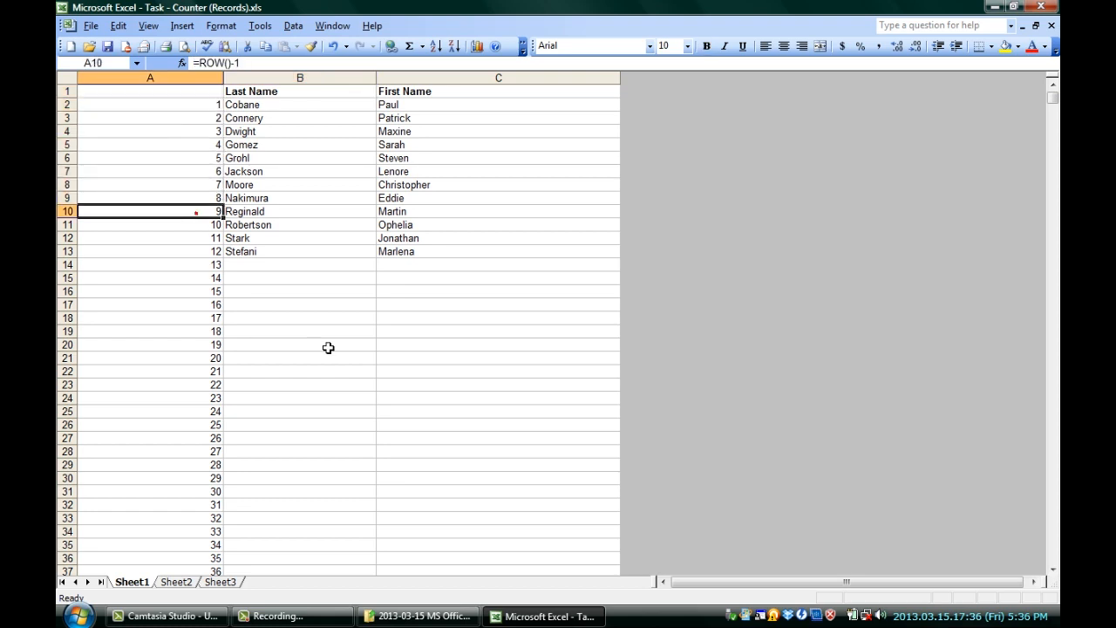